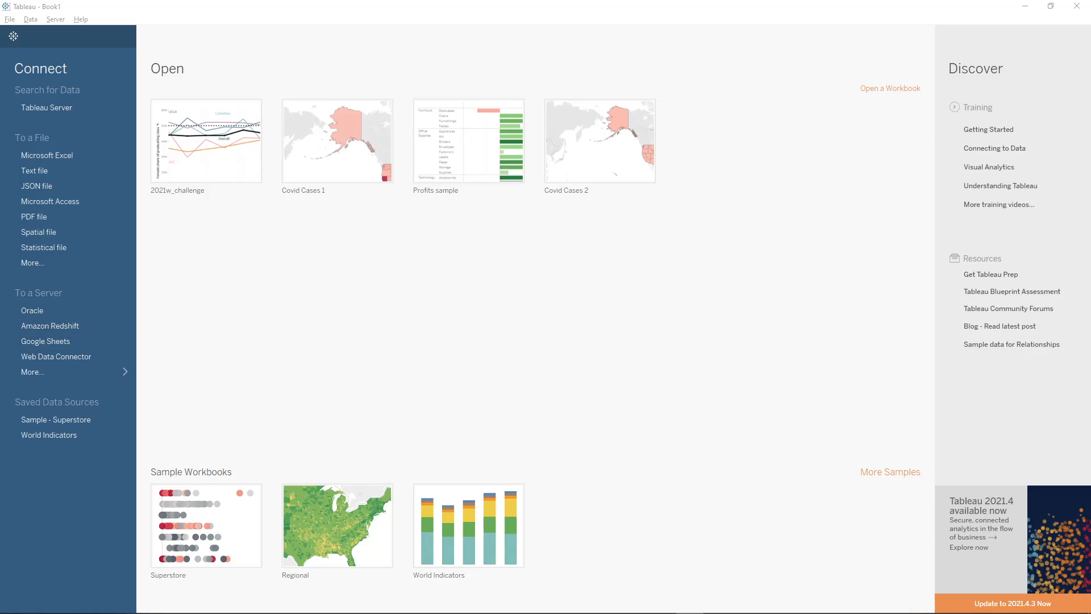
- Review the CSE 150 Class Data Google Sheet in the browser, including its title and student columns, and return to Tableau
{"action": "left_click_drag", "start_coordinate": [0, 424], "coordinate": [838, 56]}
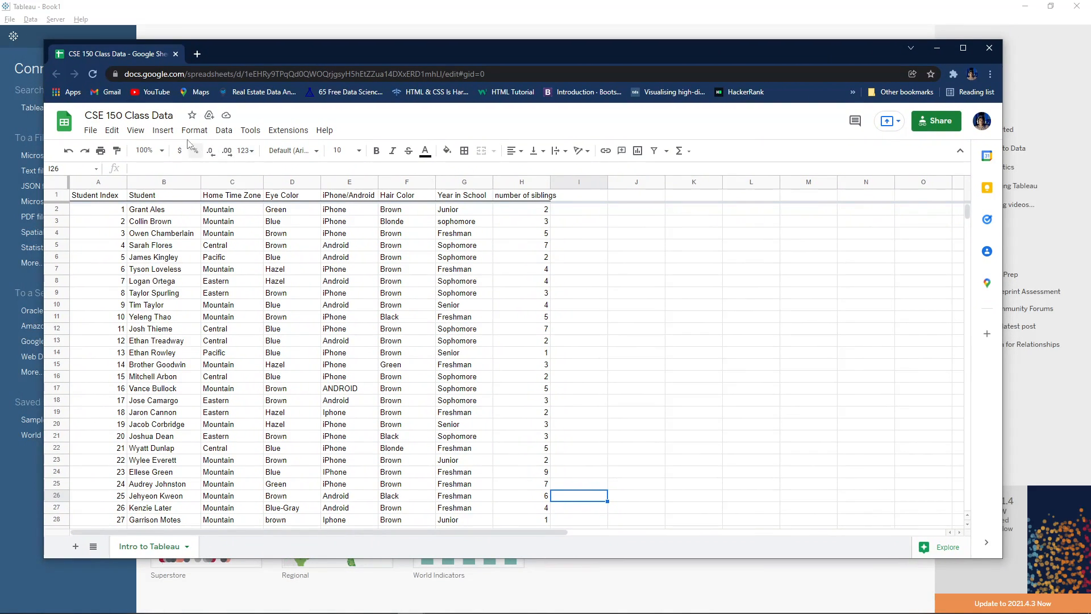
{"action": "left_click", "coordinate": [87, 114]}
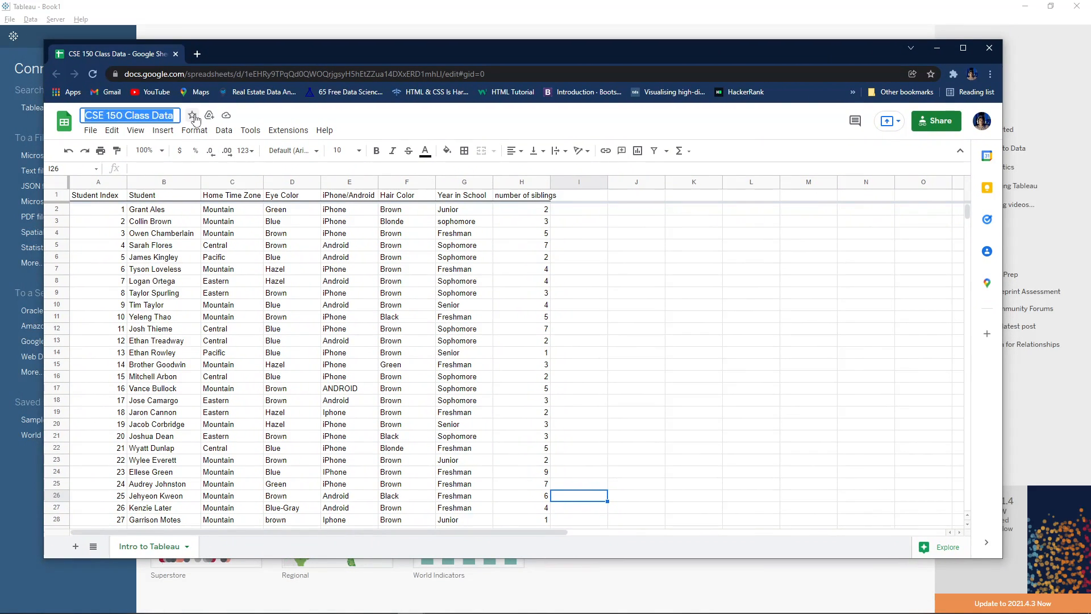
{"action": "left_click", "coordinate": [382, 117]}
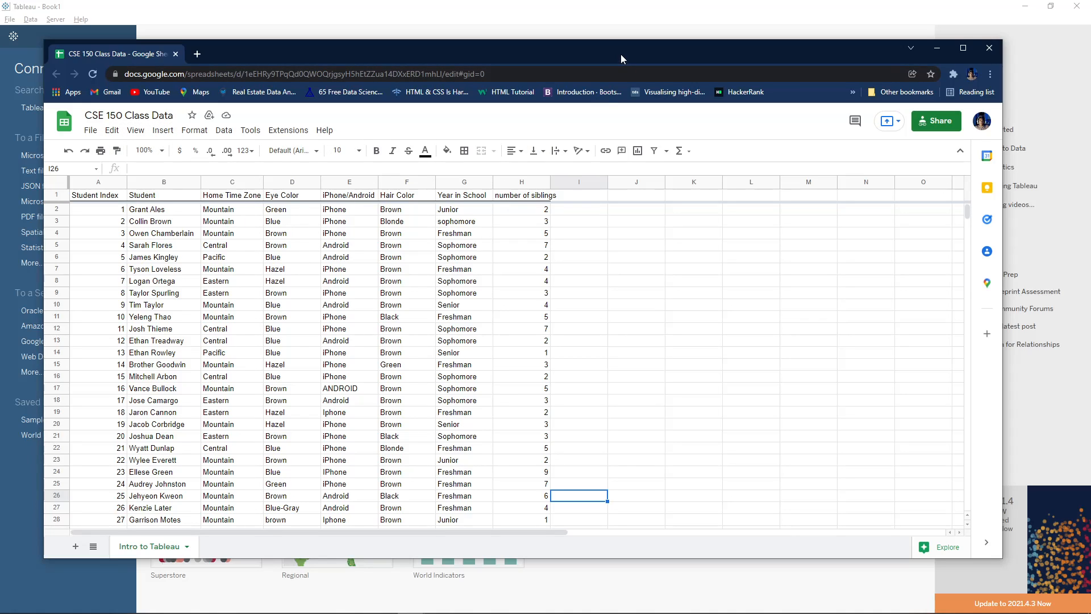
{"action": "left_click_drag", "start_coordinate": [621, 52], "coordinate": [0, 261]}
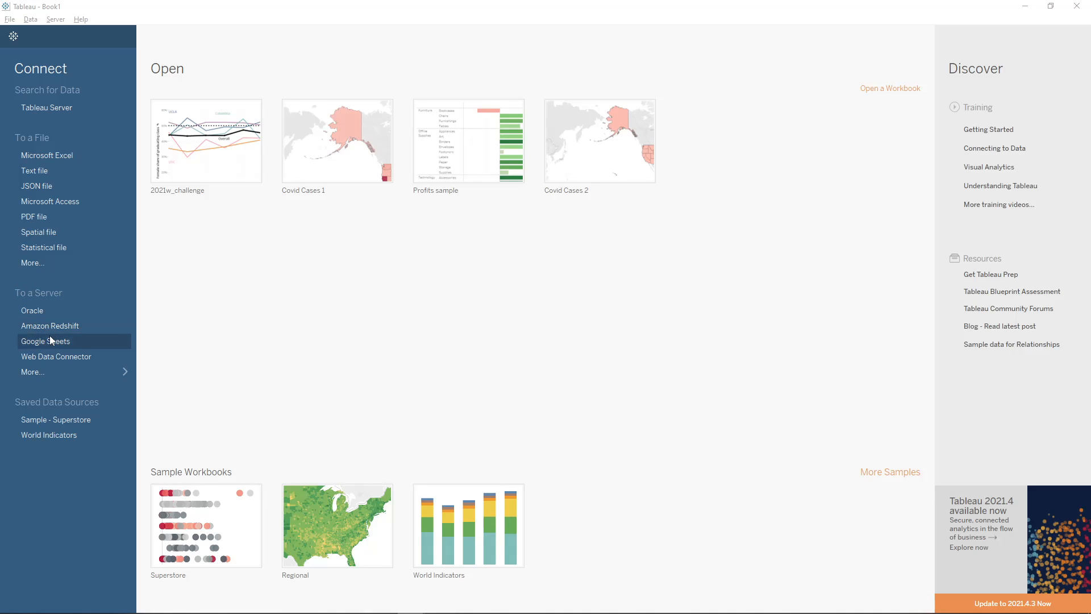
- Start a Google Sheets server connection, choose the personal Google account, and allow Tableau Desktop to access its Drive files
{"action": "left_click", "coordinate": [63, 371]}
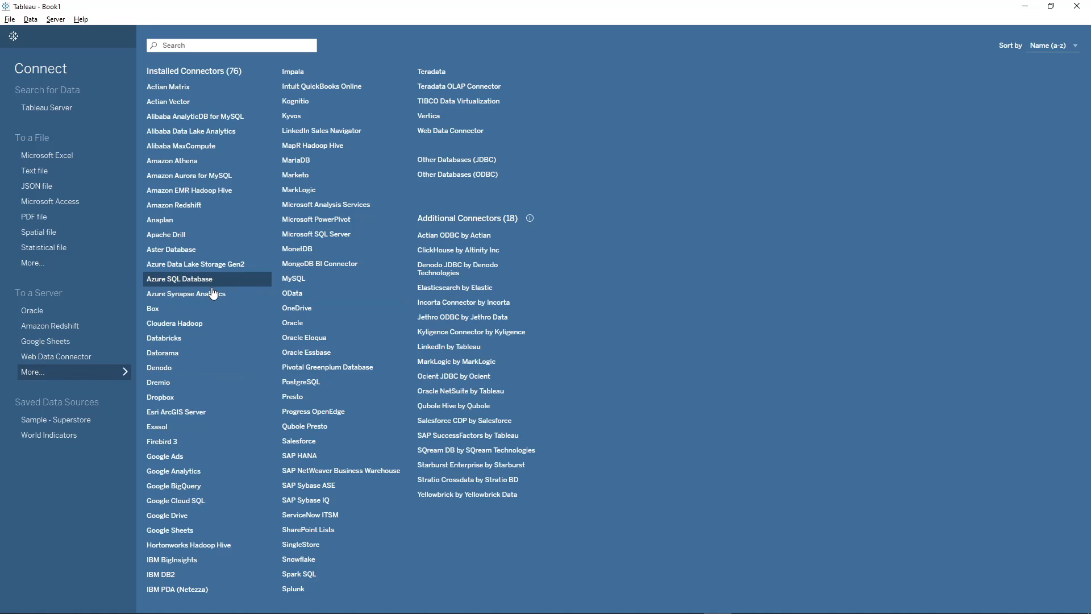
{"action": "left_click", "coordinate": [187, 536]}
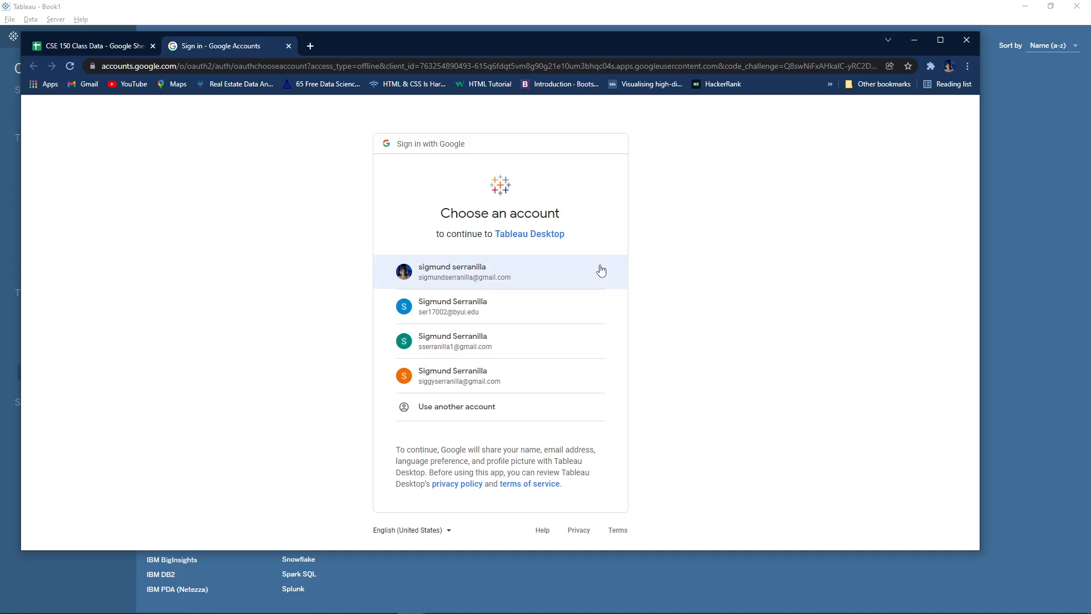
{"action": "left_click", "coordinate": [586, 273]}
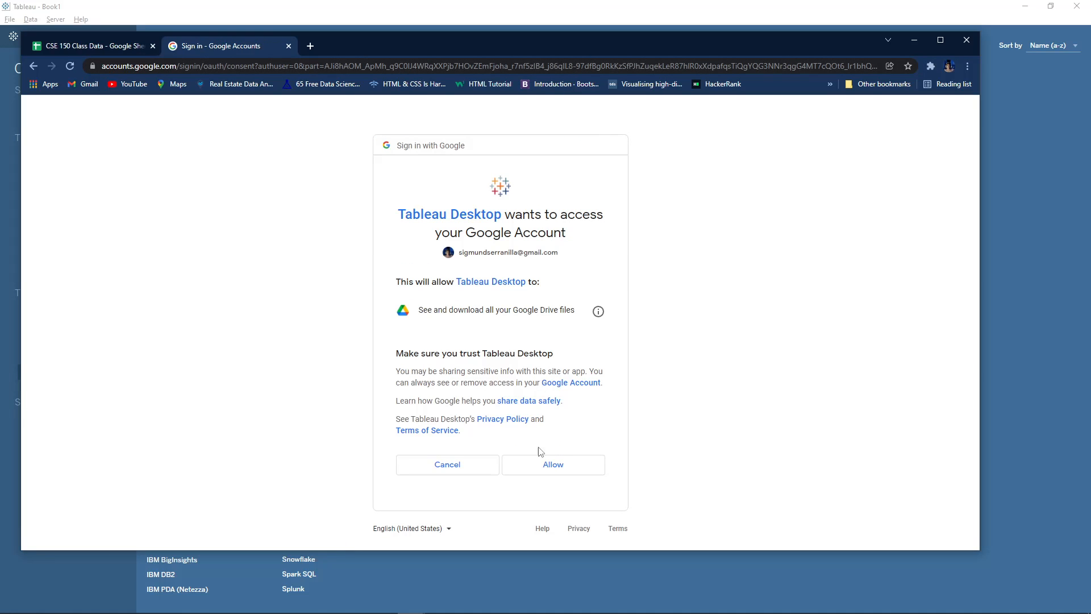
{"action": "left_click", "coordinate": [553, 466]}
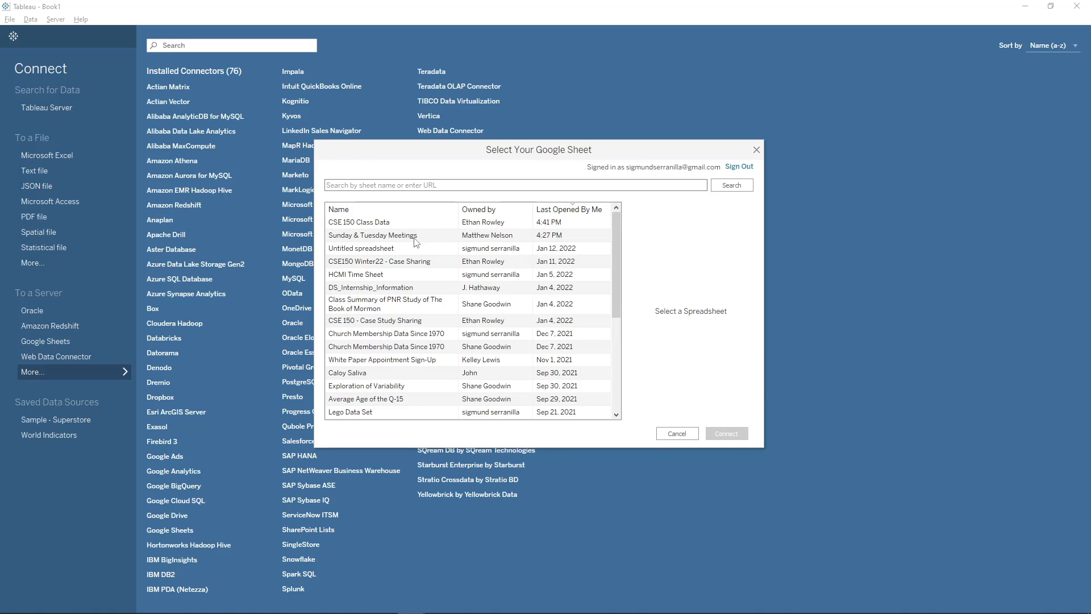
- Connect to the CSE 150 Class Data spreadsheet and open the Sheet 1 worksheet
{"action": "scroll", "coordinate": [432, 328], "scroll_direction": "down", "scroll_amount": 2}
{"action": "scroll", "coordinate": [460, 345], "scroll_direction": "up", "scroll_amount": 2}
{"action": "left_click", "coordinate": [401, 223]}
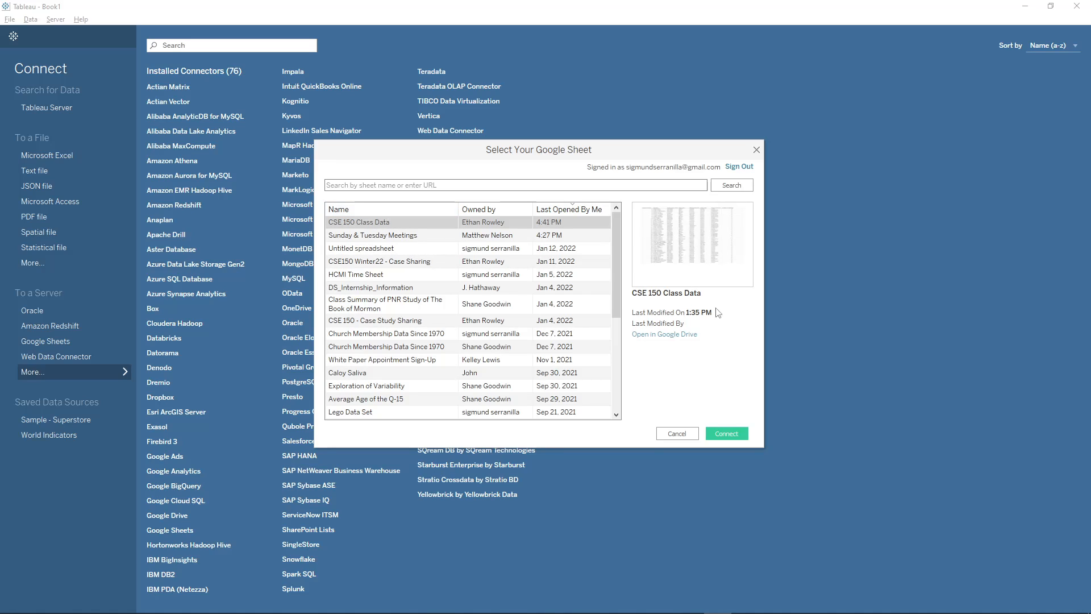
{"action": "left_click", "coordinate": [727, 434]}
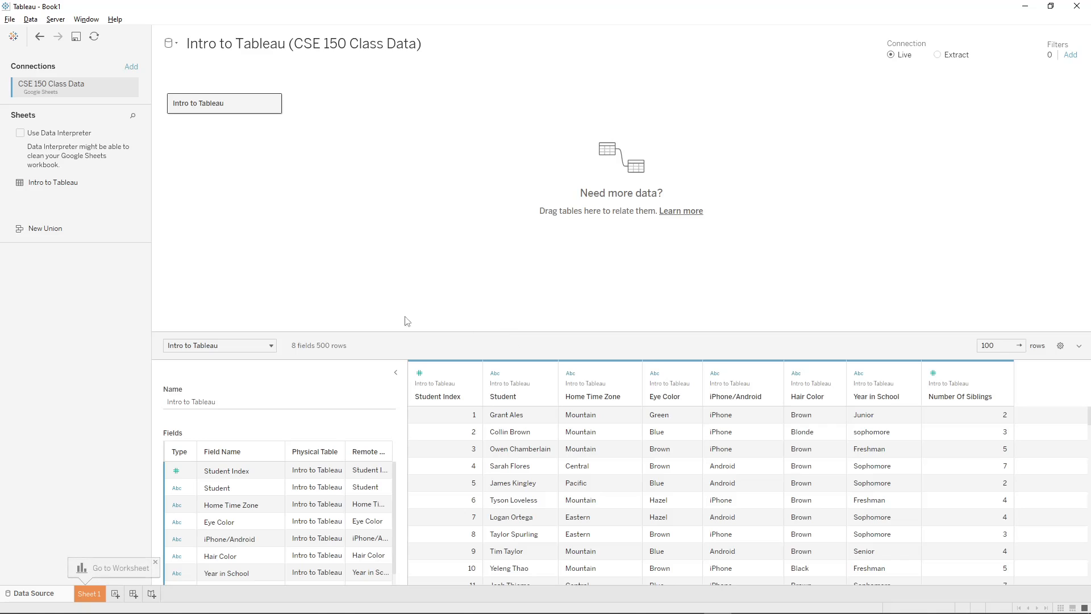
{"action": "scroll", "coordinate": [680, 431], "scroll_direction": "down", "scroll_amount": 1}
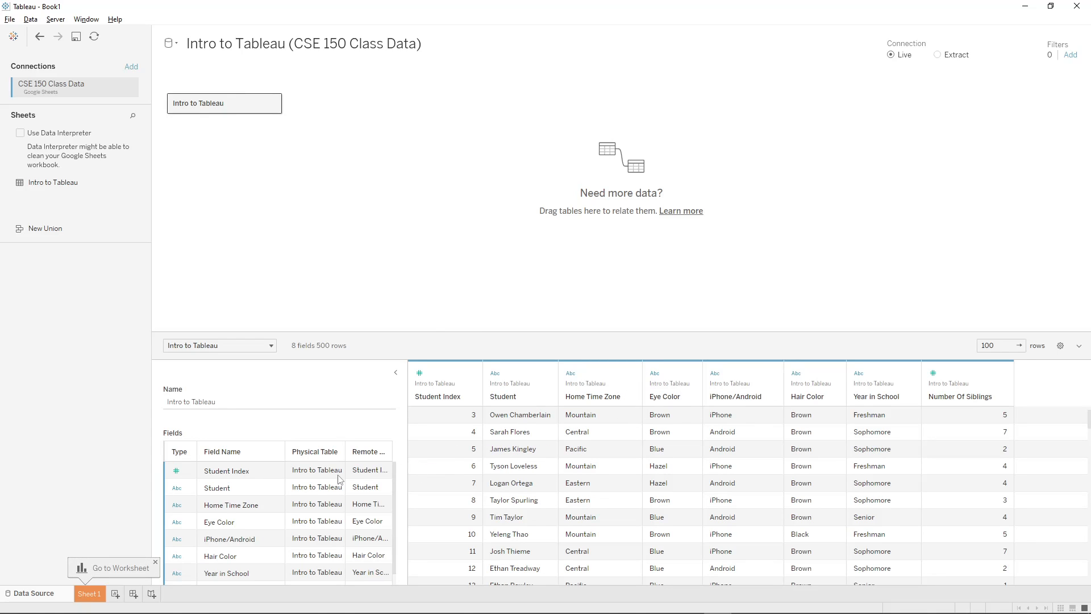
{"action": "left_click", "coordinate": [89, 594]}
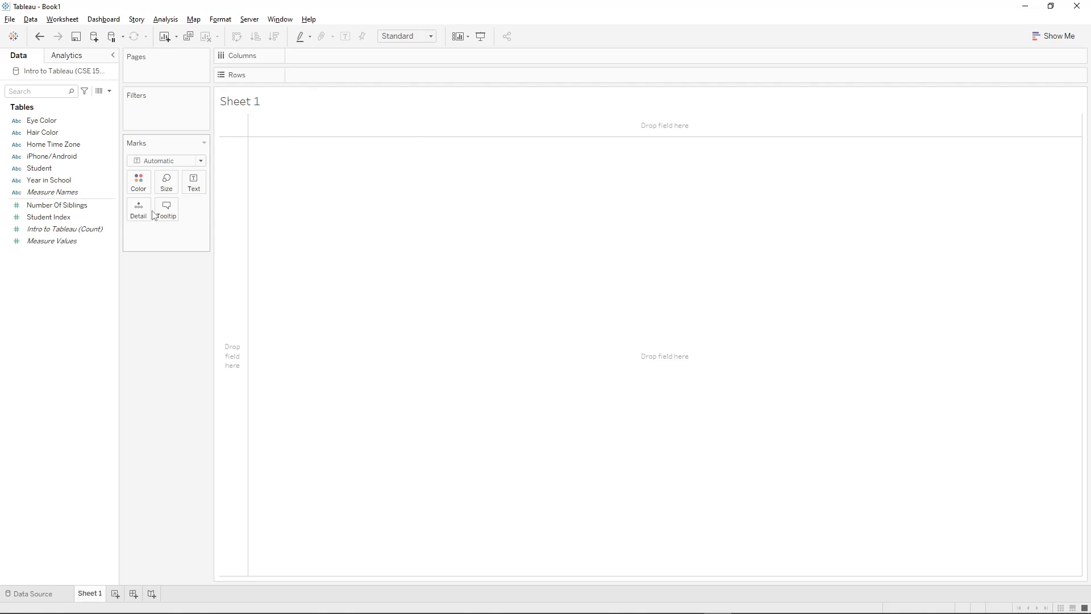
{"action": "left_click", "coordinate": [90, 146]}
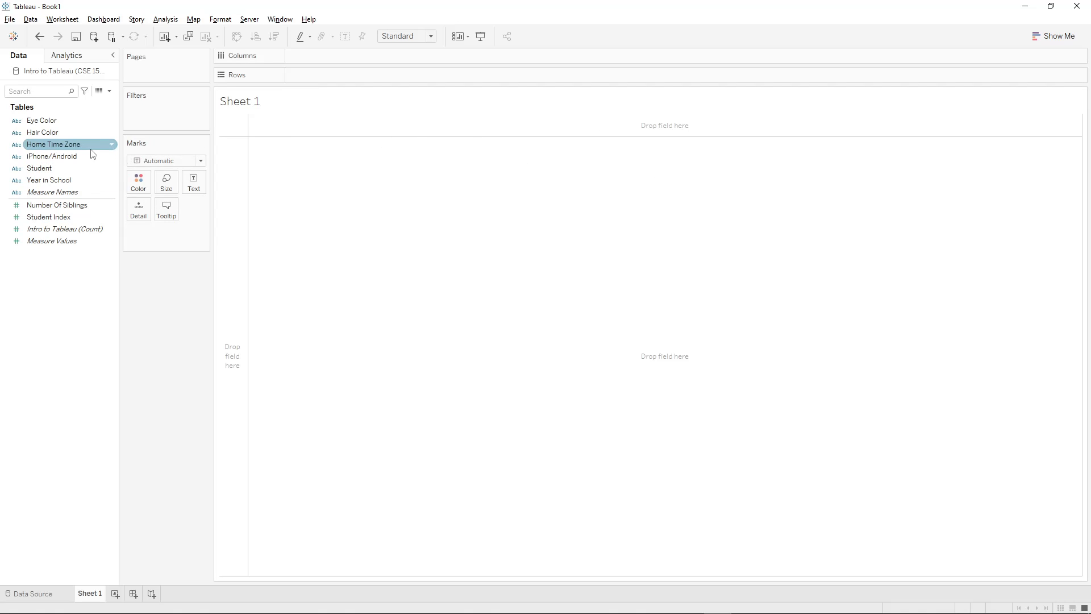
{"action": "left_click", "coordinate": [75, 157]}
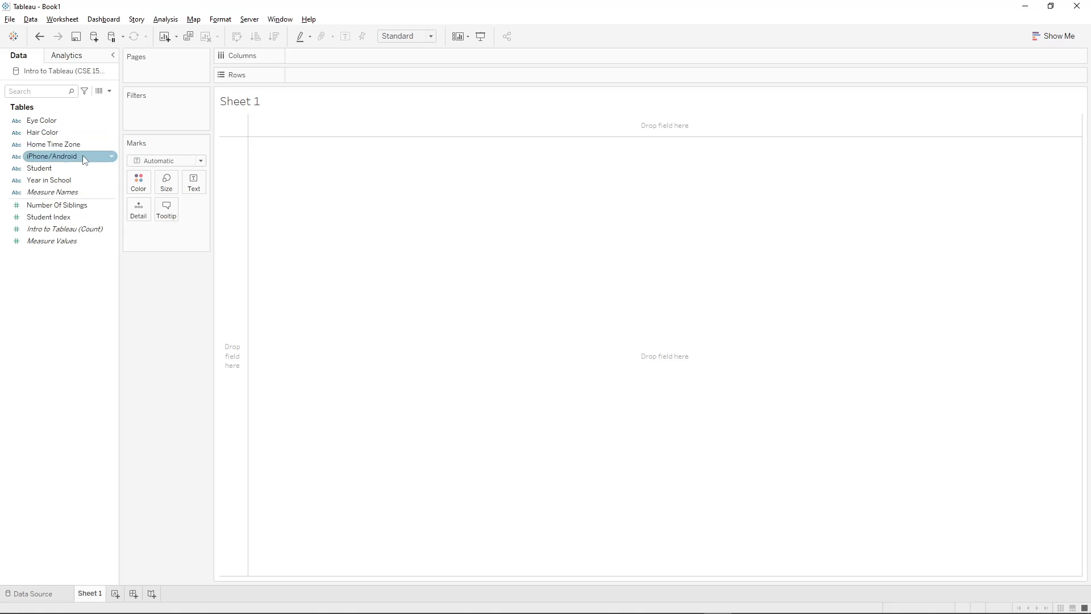
{"action": "left_click", "coordinate": [69, 120]}
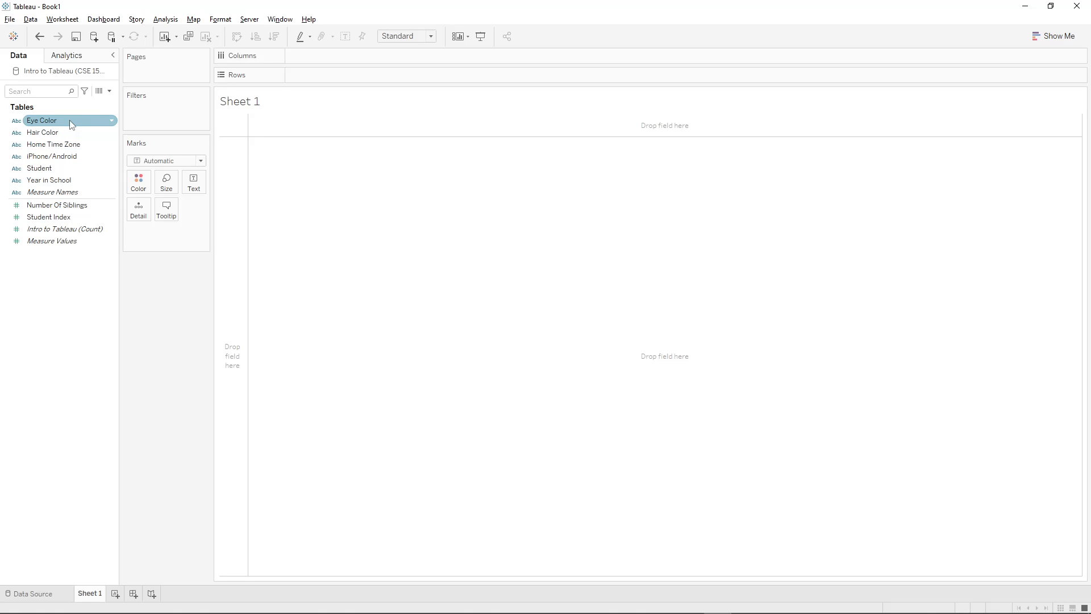
{"action": "left_click", "coordinate": [89, 148]}
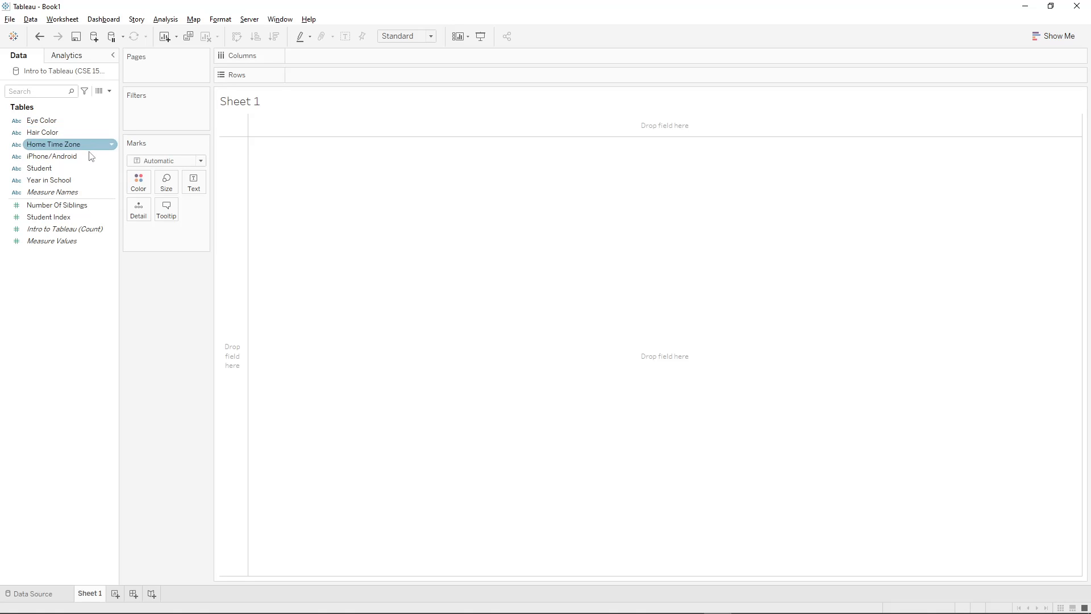
{"action": "left_click", "coordinate": [78, 169]}
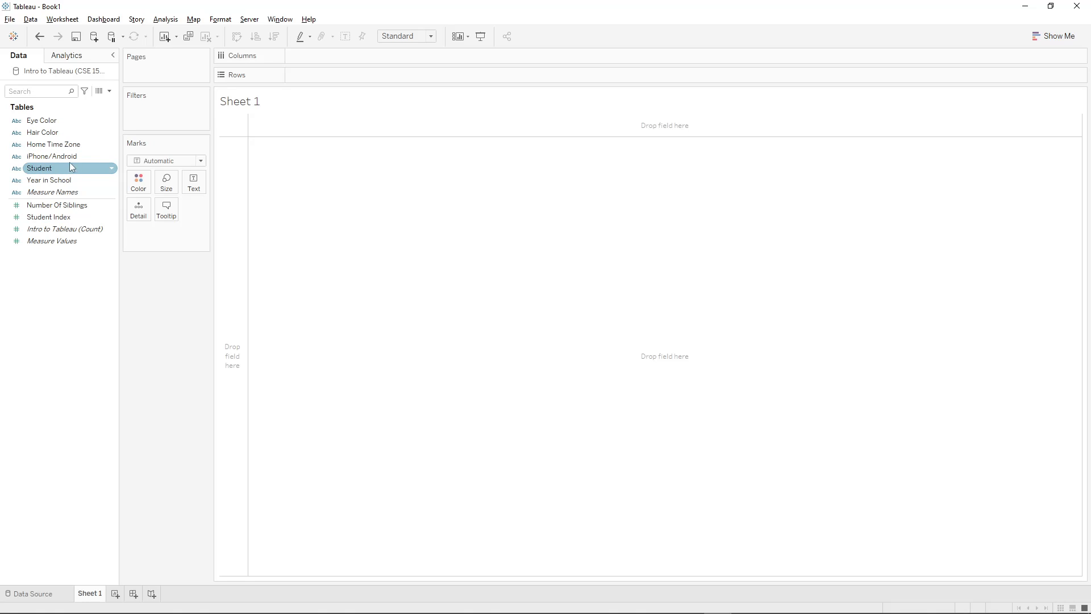
{"action": "key", "text": "Up"}
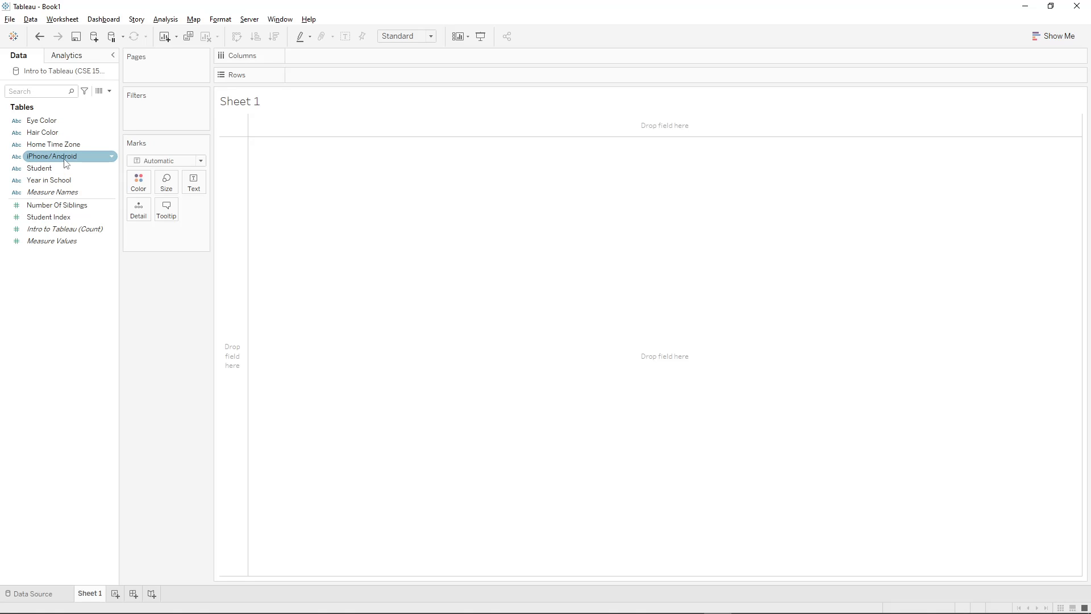
- Build a bar chart with iPhone/Android on Columns and the same field on Rows as a Count measure
{"action": "mouse_move", "coordinate": [67, 161]}
{"action": "left_mouse_down"}
{"action": "mouse_move", "coordinate": [210, 141]}
{"action": "mouse_move", "coordinate": [343, 64]}
{"action": "left_mouse_up"}
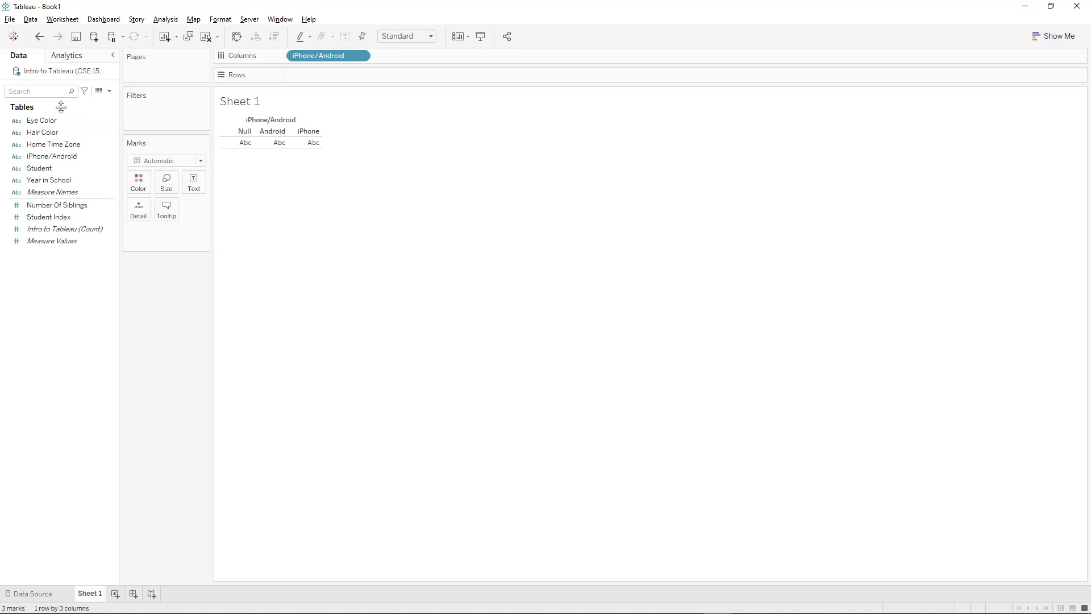
{"action": "left_click", "coordinate": [67, 161]}
{"action": "left_click_drag", "start_coordinate": [68, 160], "coordinate": [335, 78]}
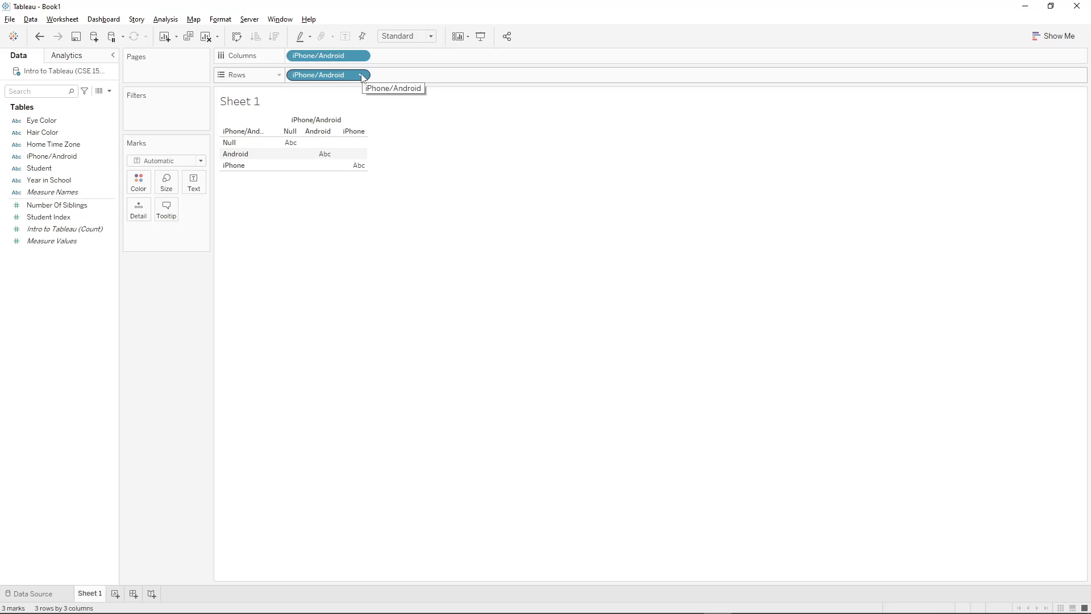
{"action": "left_click", "coordinate": [361, 75]}
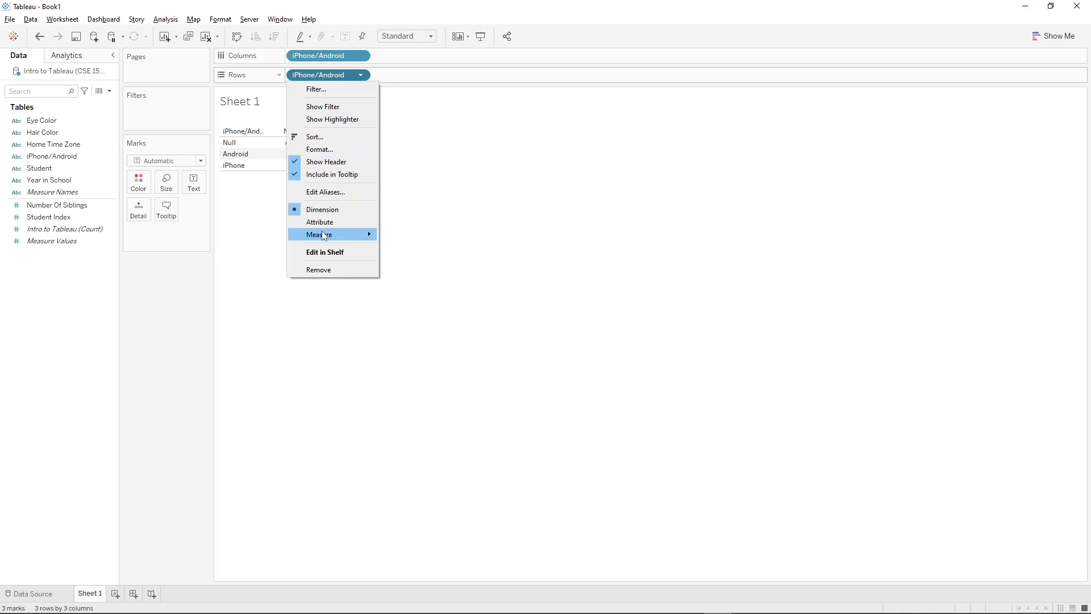
{"action": "mouse_move", "coordinate": [314, 239]}
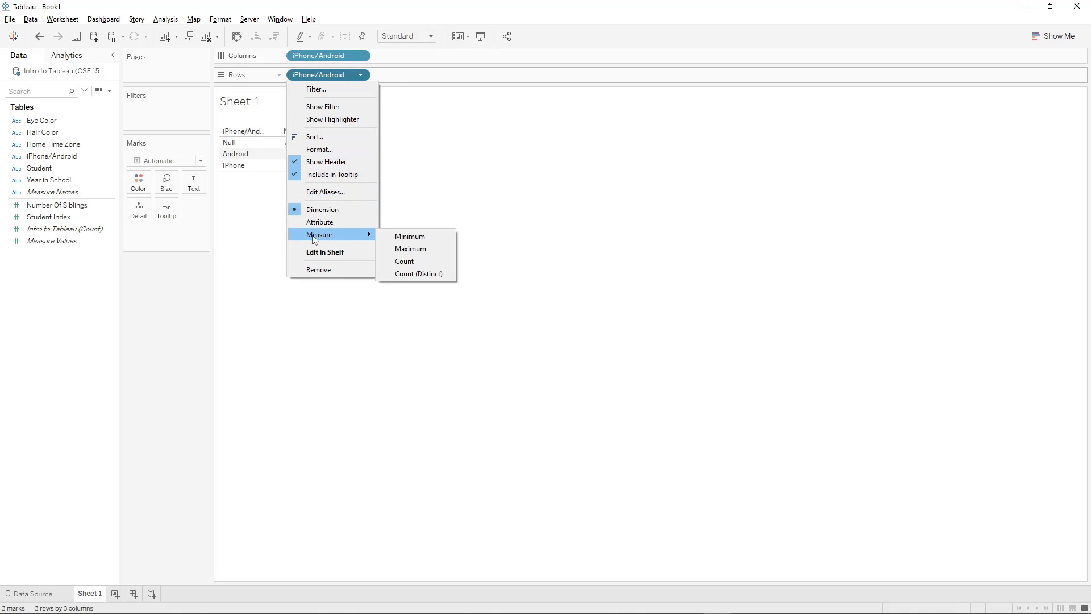
{"action": "left_click", "coordinate": [411, 261]}
- Inspect the counts of the iPhone and Android bars and exclude the Null category from the chart
{"action": "mouse_move", "coordinate": [337, 195]}
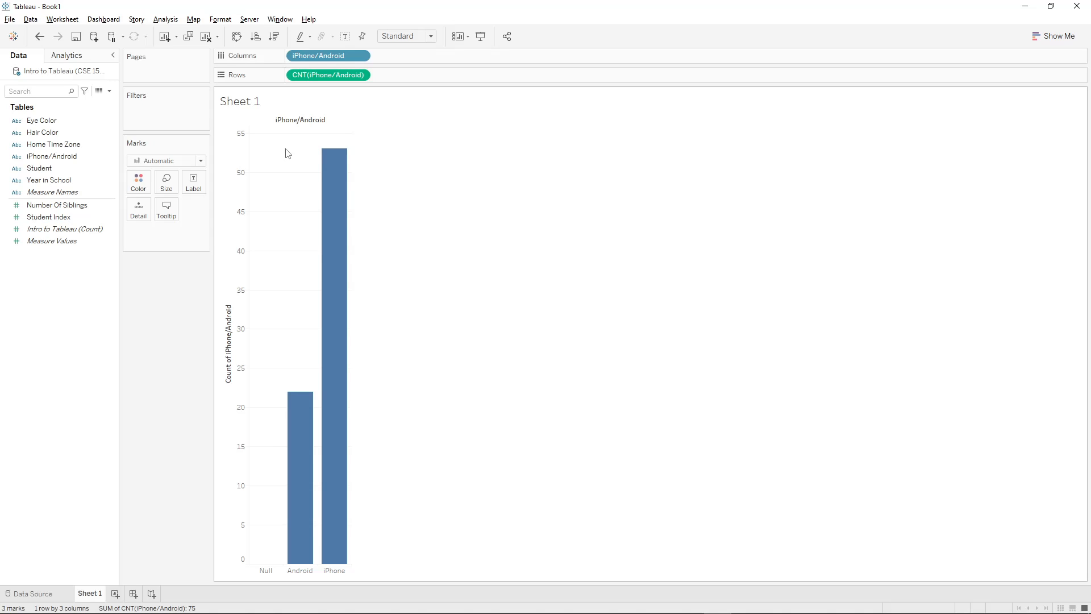
{"action": "mouse_move", "coordinate": [323, 157]}
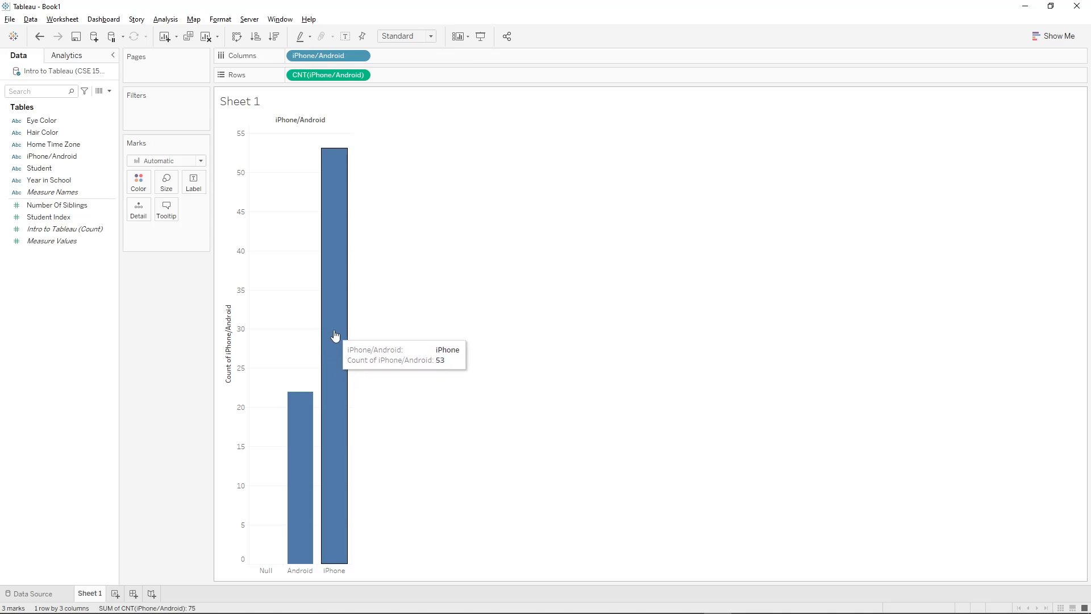
{"action": "mouse_move", "coordinate": [293, 427]}
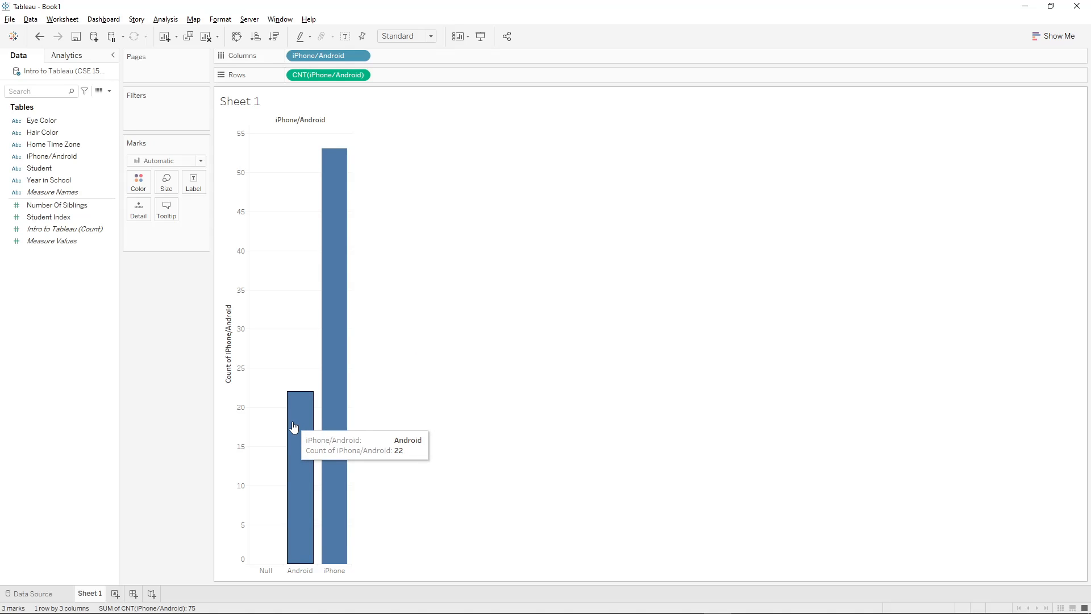
{"action": "right_click", "coordinate": [267, 572]}
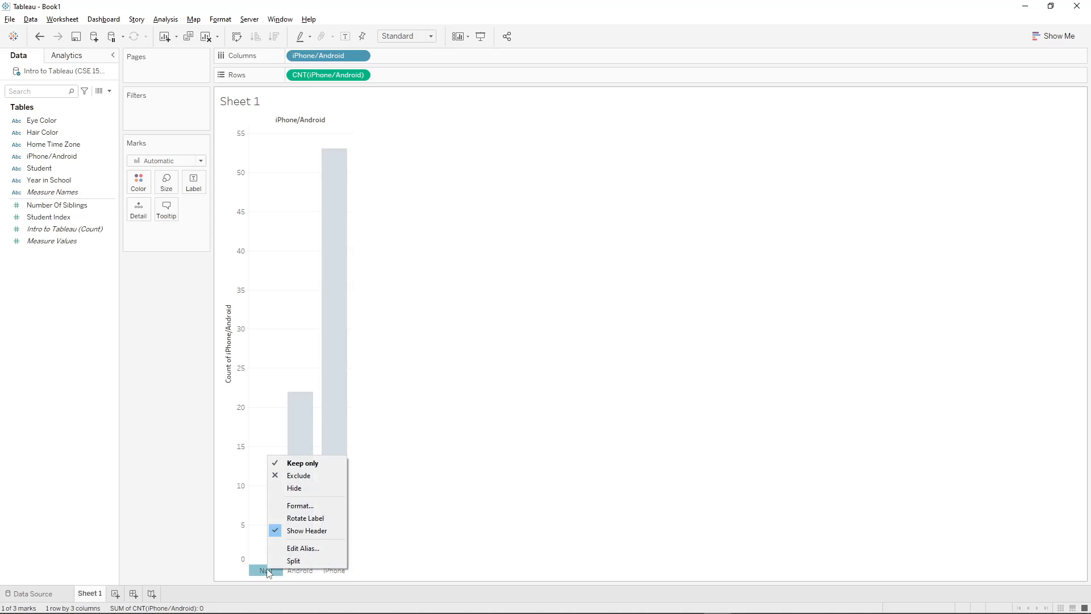
{"action": "left_click", "coordinate": [298, 477]}
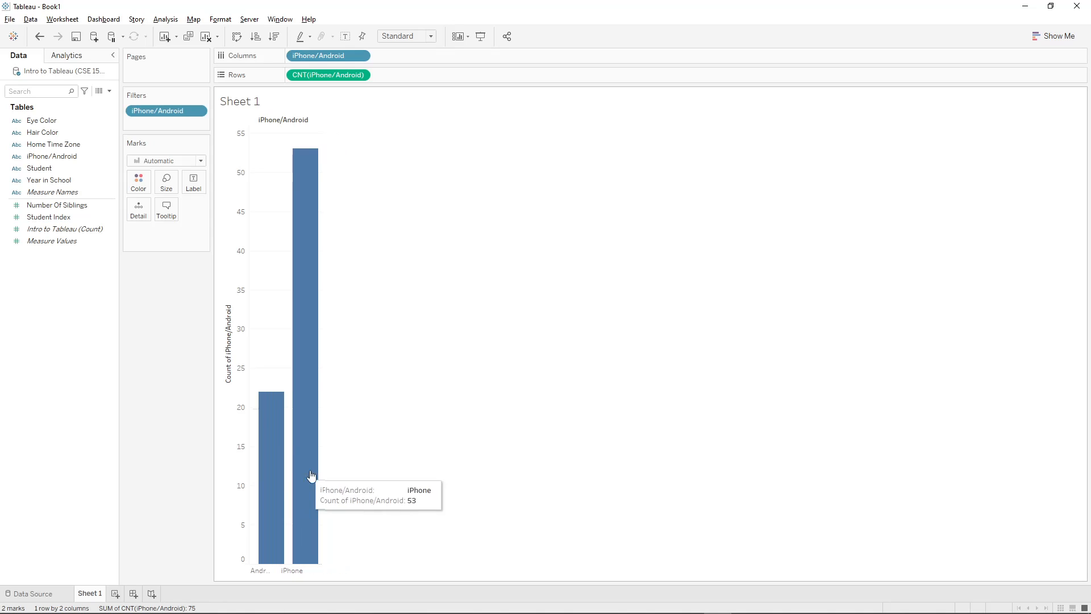
- Add a new worksheet and place Hair Color on Columns and Eye Color on Rows
{"action": "left_click", "coordinate": [115, 593]}
{"action": "left_click", "coordinate": [53, 120]}
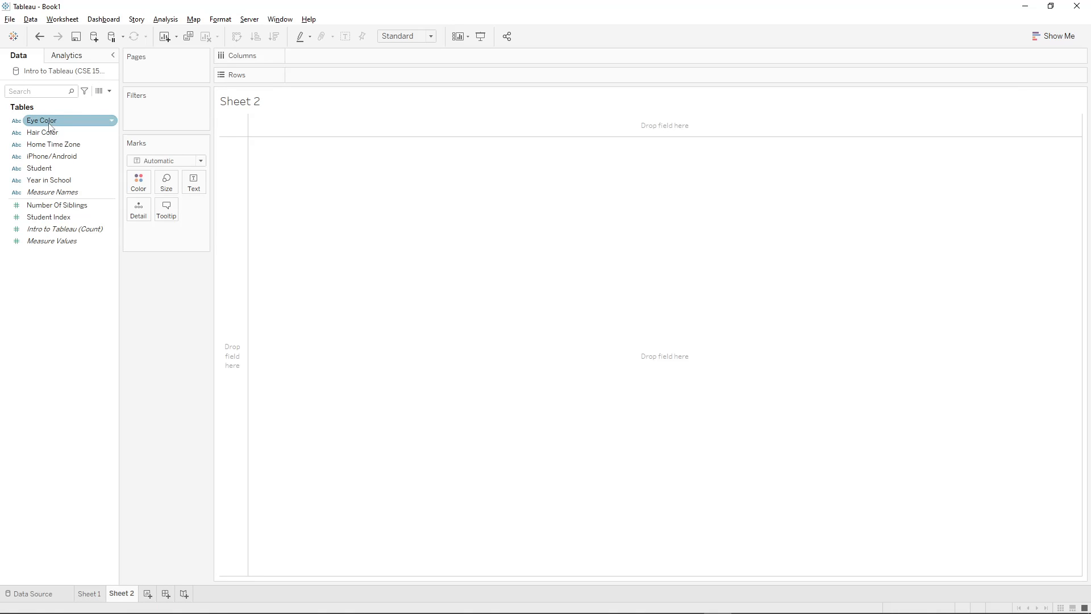
{"action": "left_click_drag", "start_coordinate": [52, 129], "coordinate": [330, 57]}
{"action": "left_click_drag", "start_coordinate": [72, 120], "coordinate": [363, 76]}
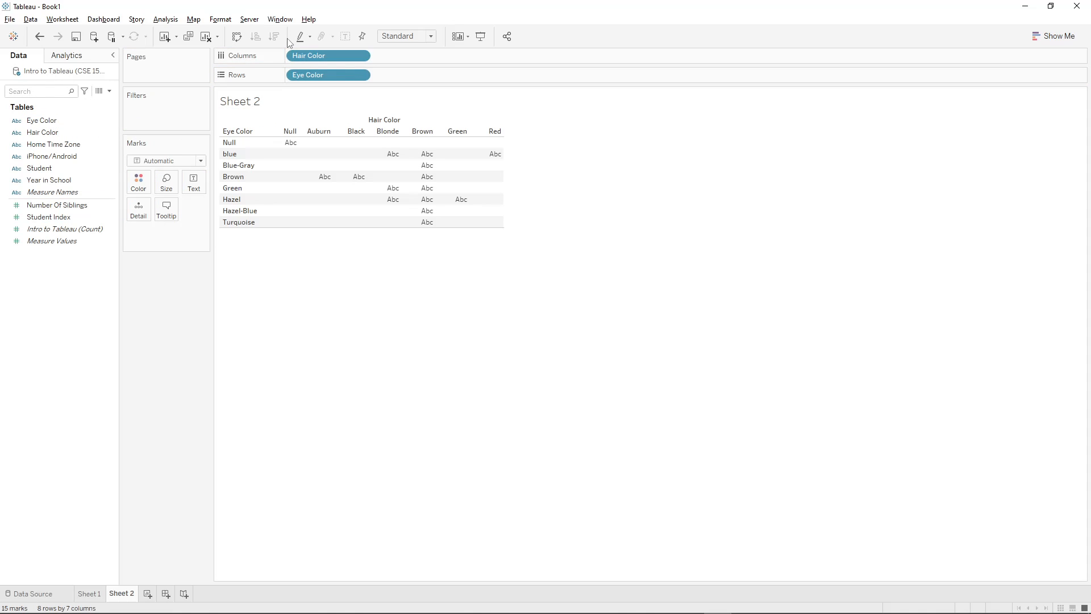
- Change the Eye Color field on Rows to a Count measure
{"action": "left_click", "coordinate": [361, 76]}
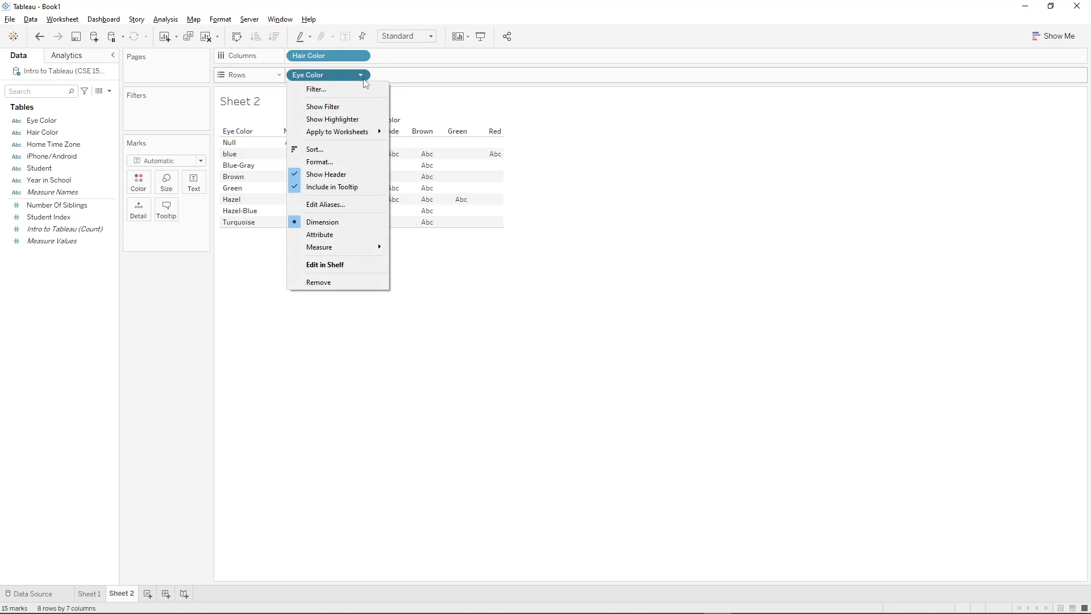
{"action": "mouse_move", "coordinate": [360, 252]}
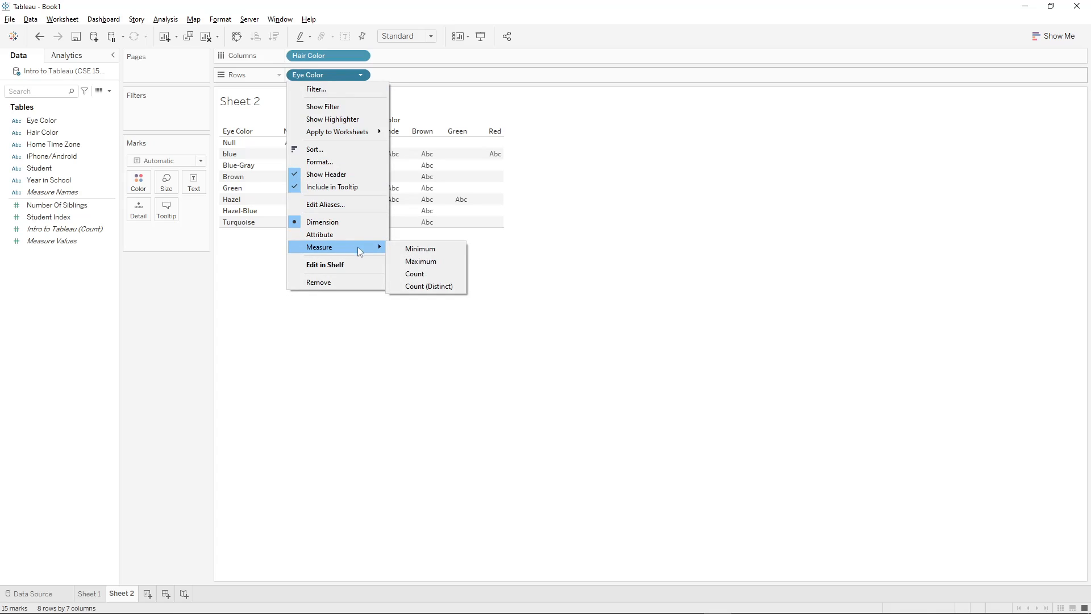
{"action": "left_click", "coordinate": [427, 272]}
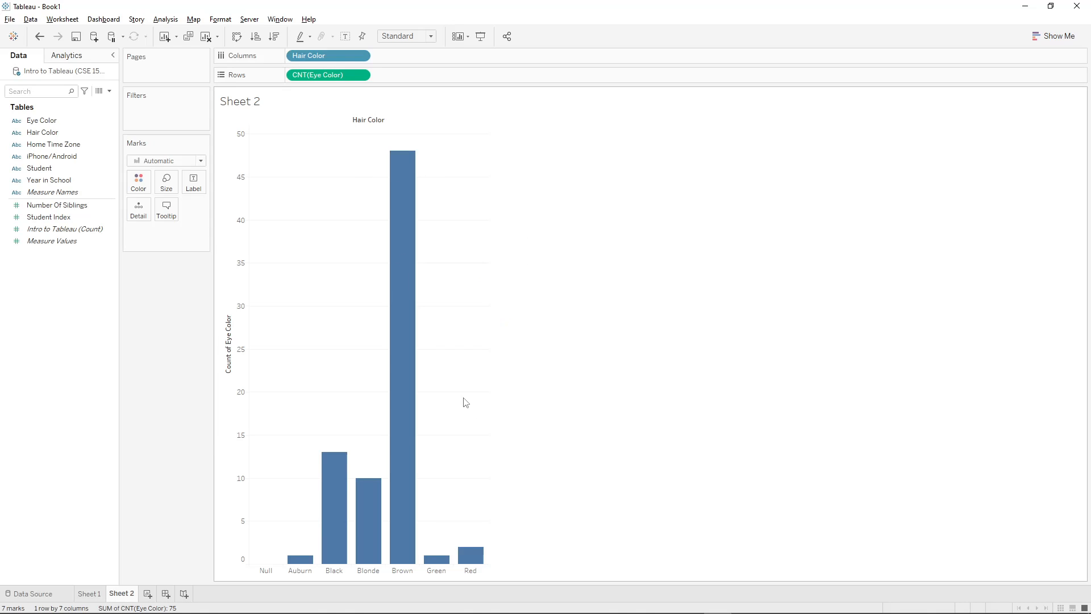
- Exclude the Null hair color and sort the hair color bars in descending order by count of Eye Color
{"action": "right_click", "coordinate": [266, 570]}
{"action": "left_click", "coordinate": [297, 472]}
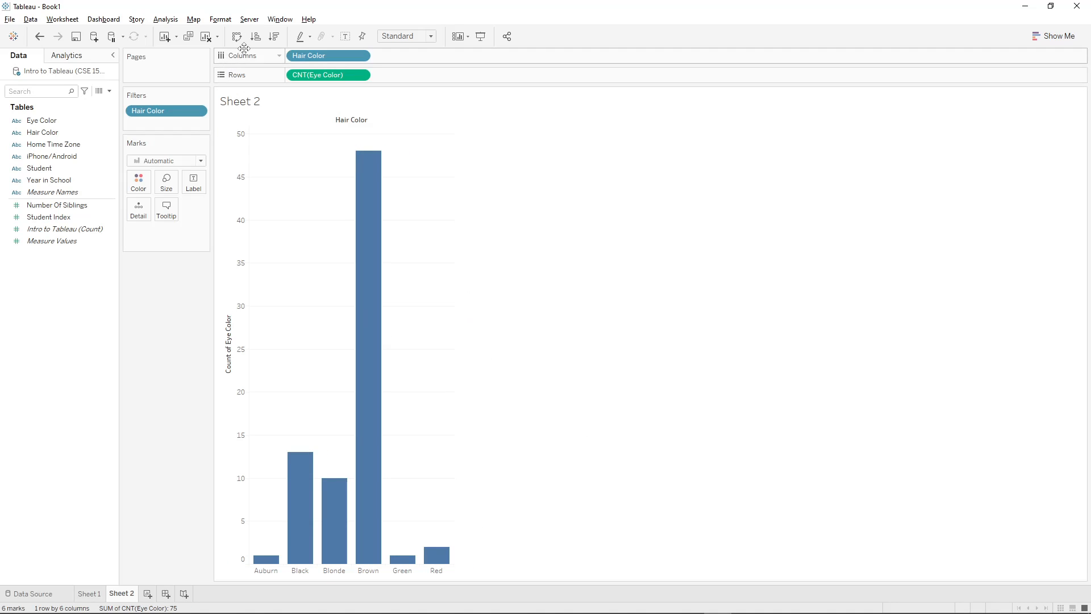
{"action": "left_click", "coordinate": [273, 36]}
{"action": "left_click", "coordinate": [255, 37]}
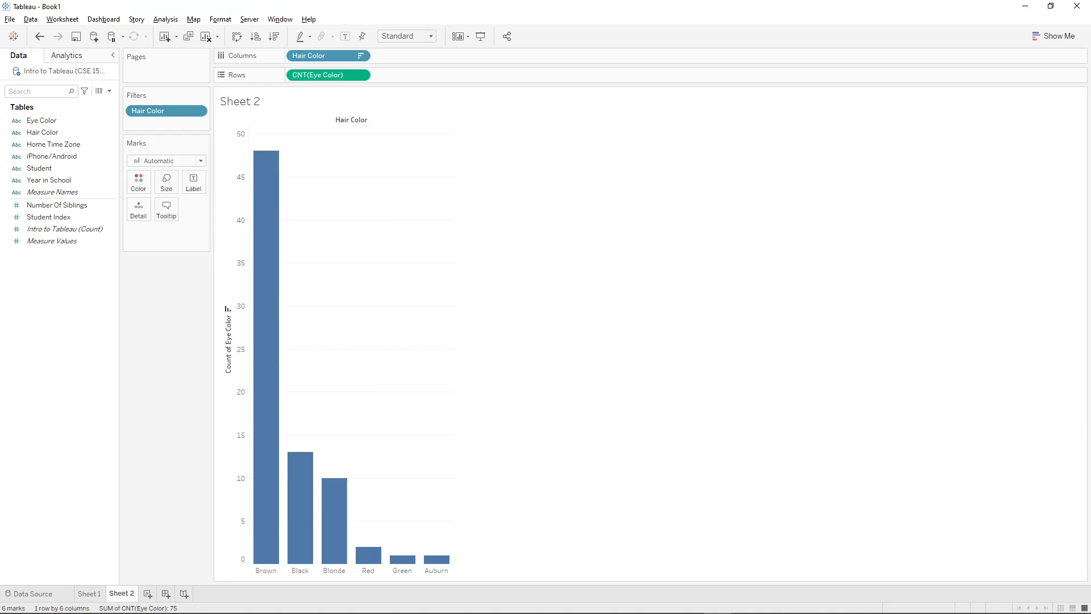
{"action": "key", "text": "alt+Tab"}
{"action": "key", "text": "alt+Tab"}
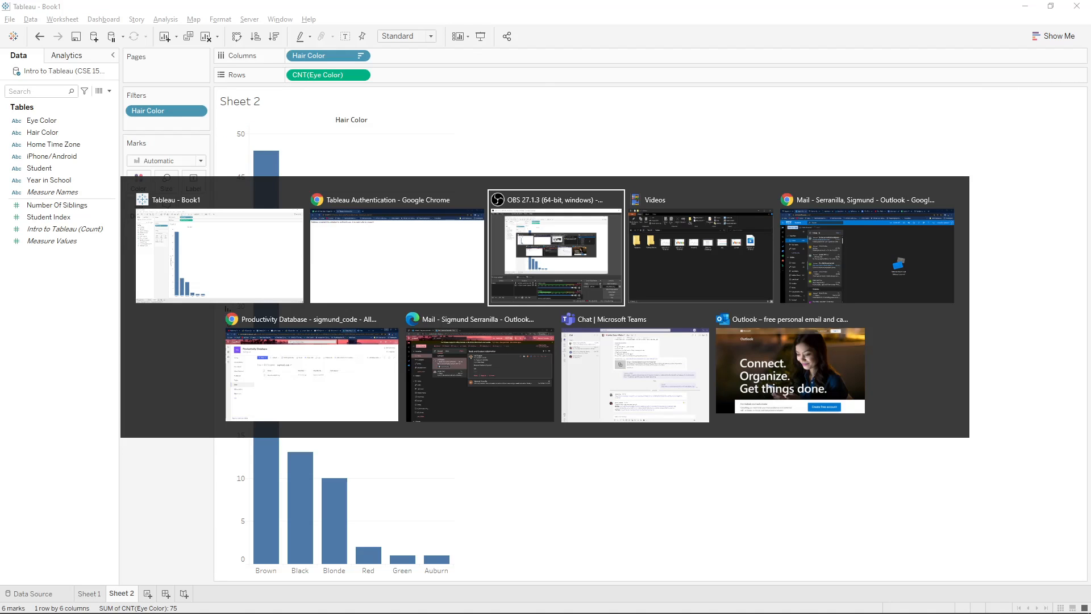